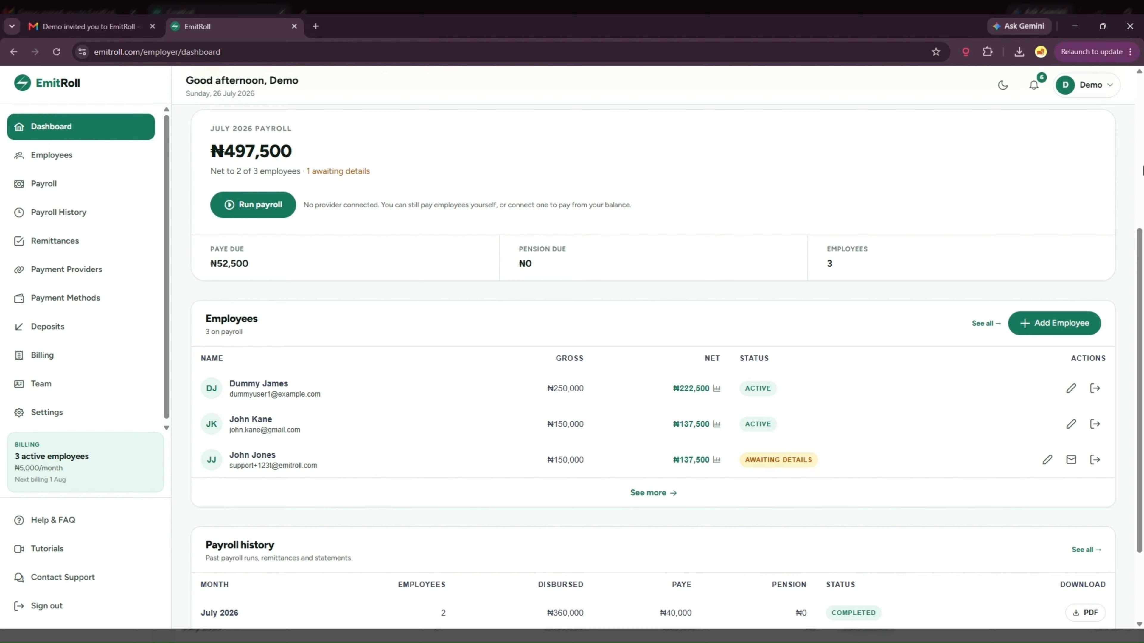
# Open Add employee, look over the name, job title, NIN and salary fields, then choose 'Send them an invite'.
pyautogui.click(1038, 327)
pyautogui.click(724, 215)
pyautogui.click(729, 316)
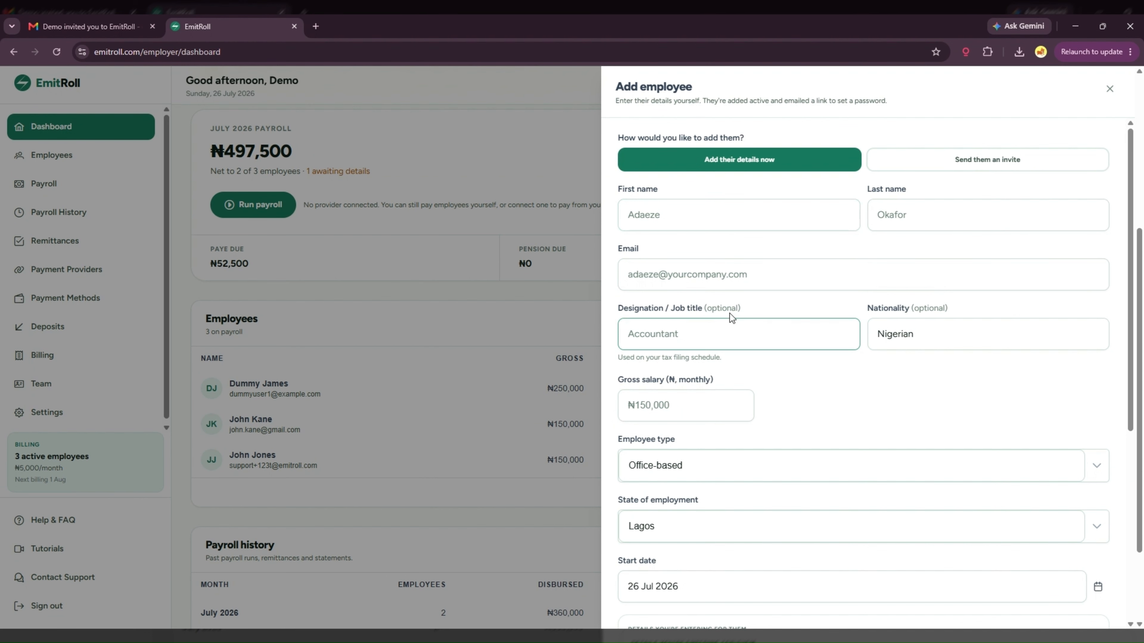
pyautogui.scroll(-6, 729, 313)
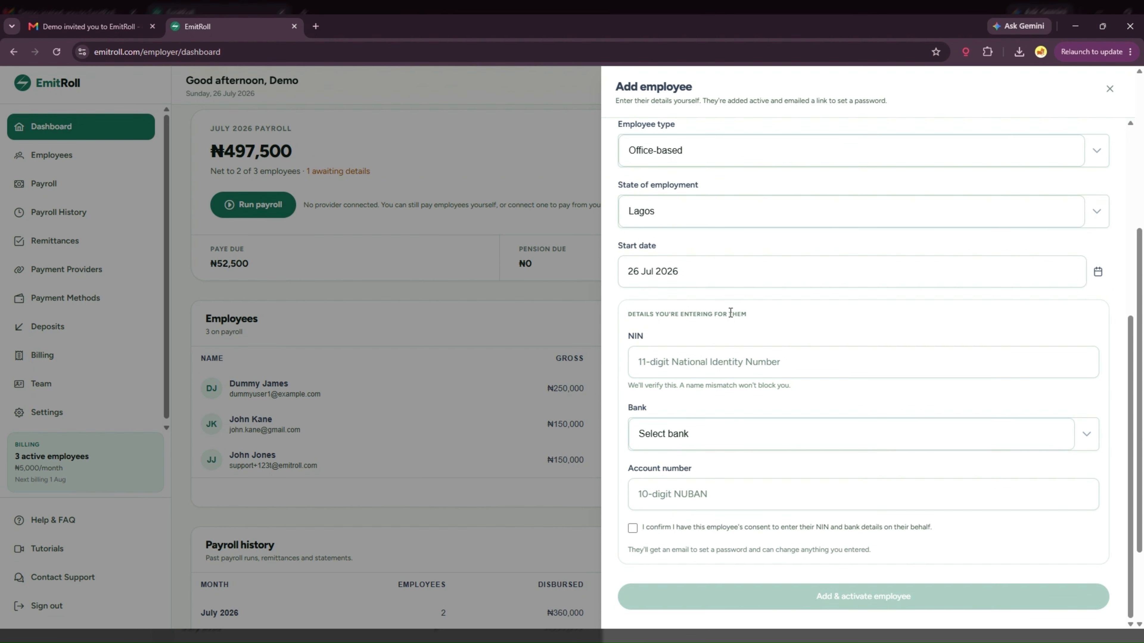
pyautogui.click(676, 360)
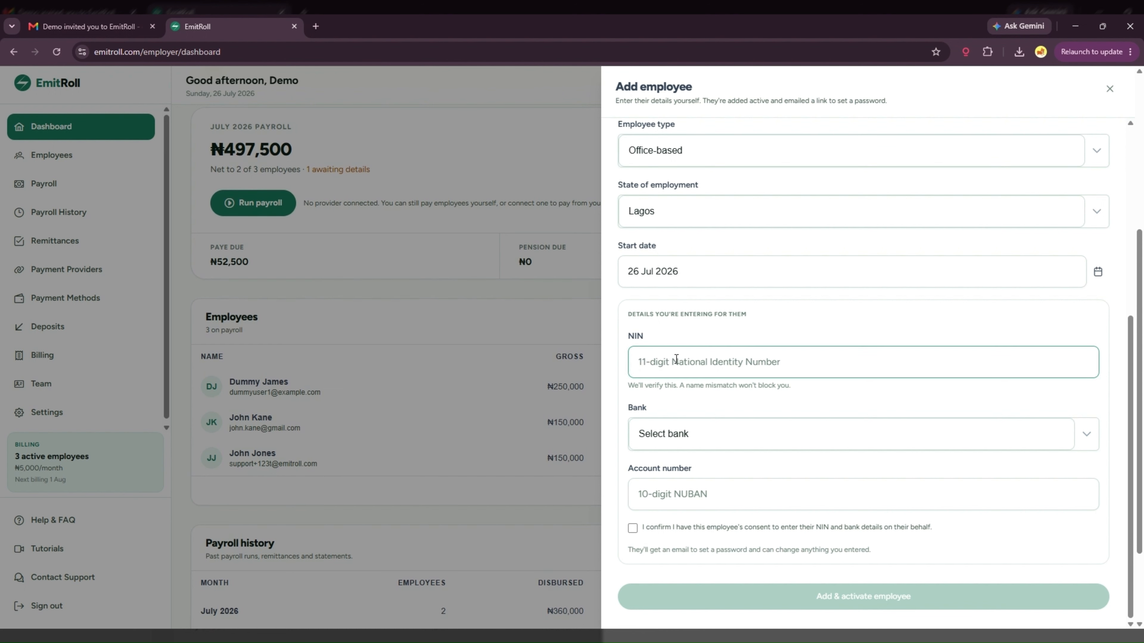
pyautogui.scroll(6, 675, 359)
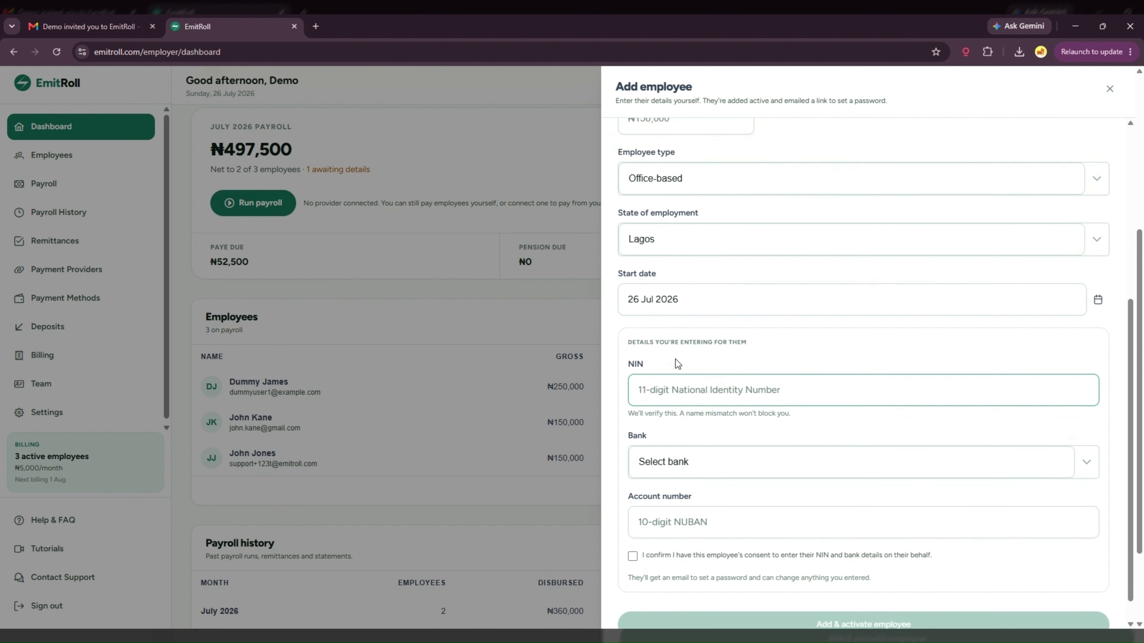
pyautogui.click(676, 359)
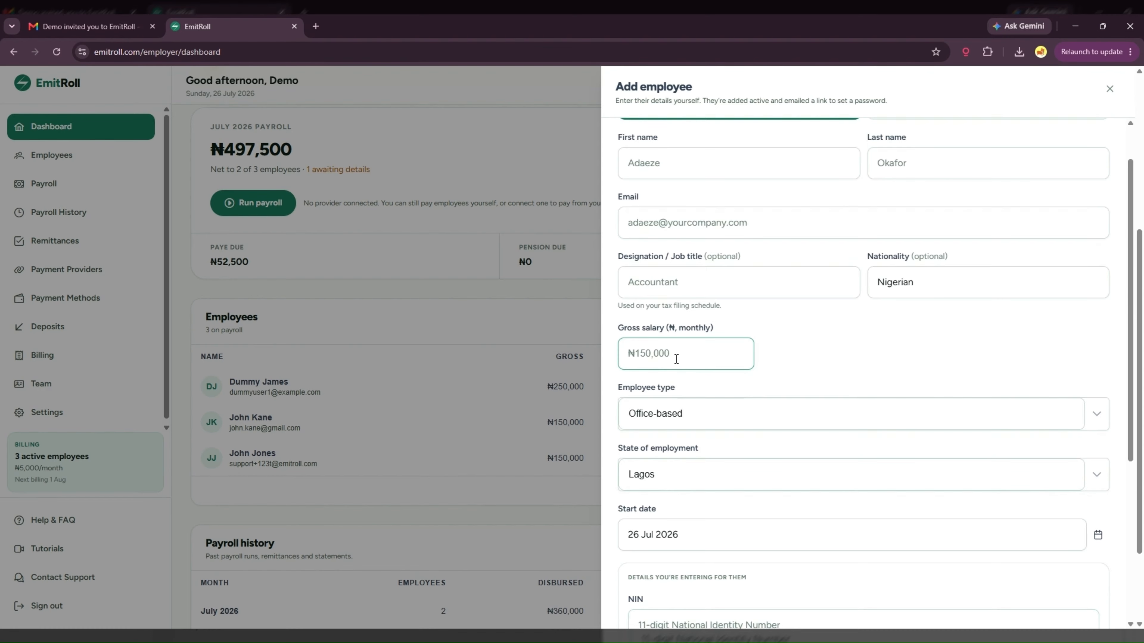
pyautogui.scroll(1, 676, 359)
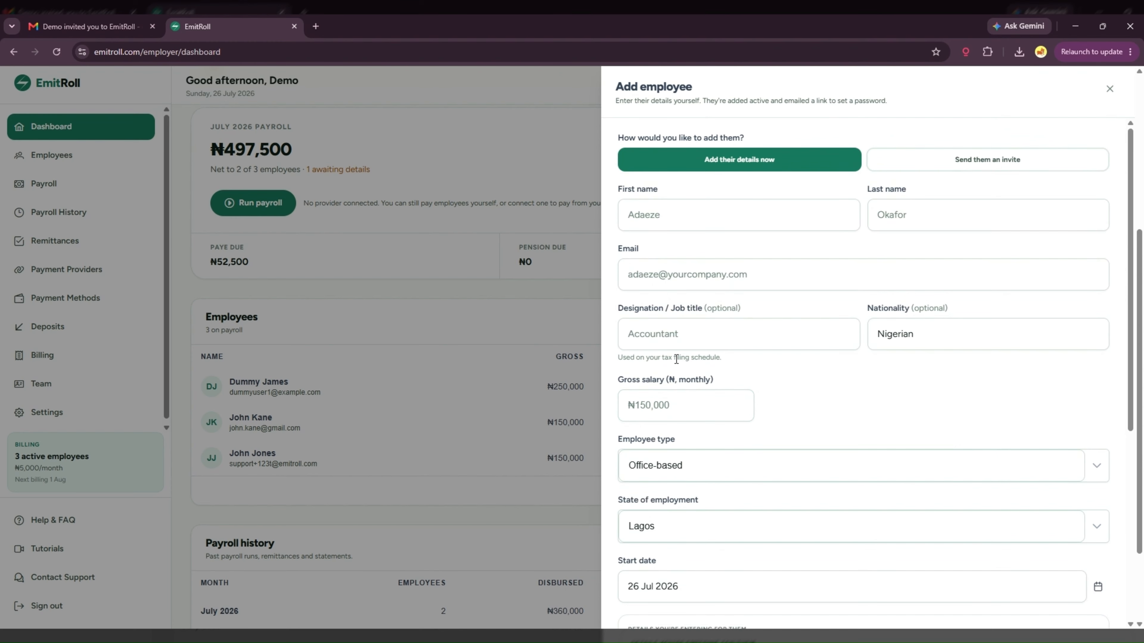
pyautogui.click(964, 163)
# Look over the invite form, then dismiss the Add employee panel to return to the dashboard.
pyautogui.click(840, 335)
pyautogui.scroll(-1, 832, 349)
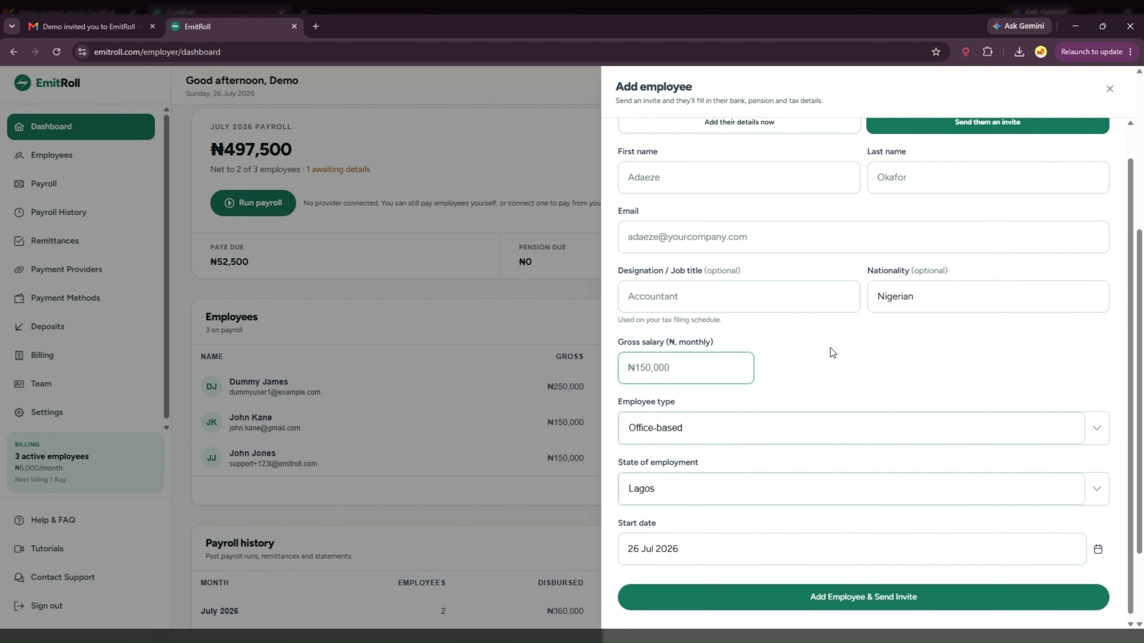
pyautogui.scroll(1, 832, 349)
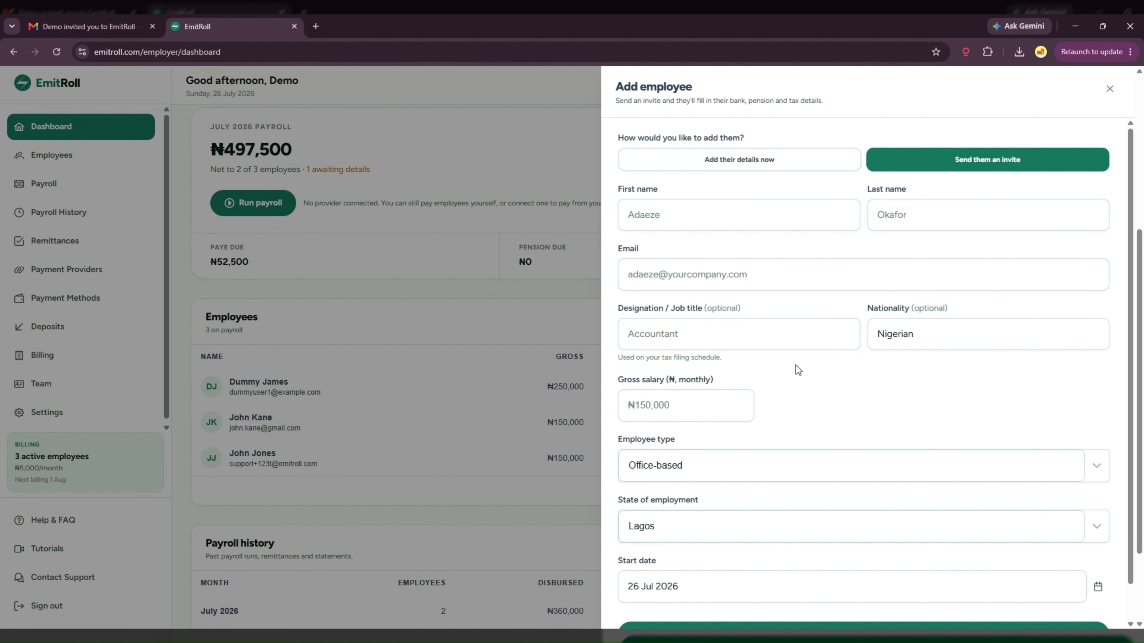
pyautogui.scroll(-1, 795, 365)
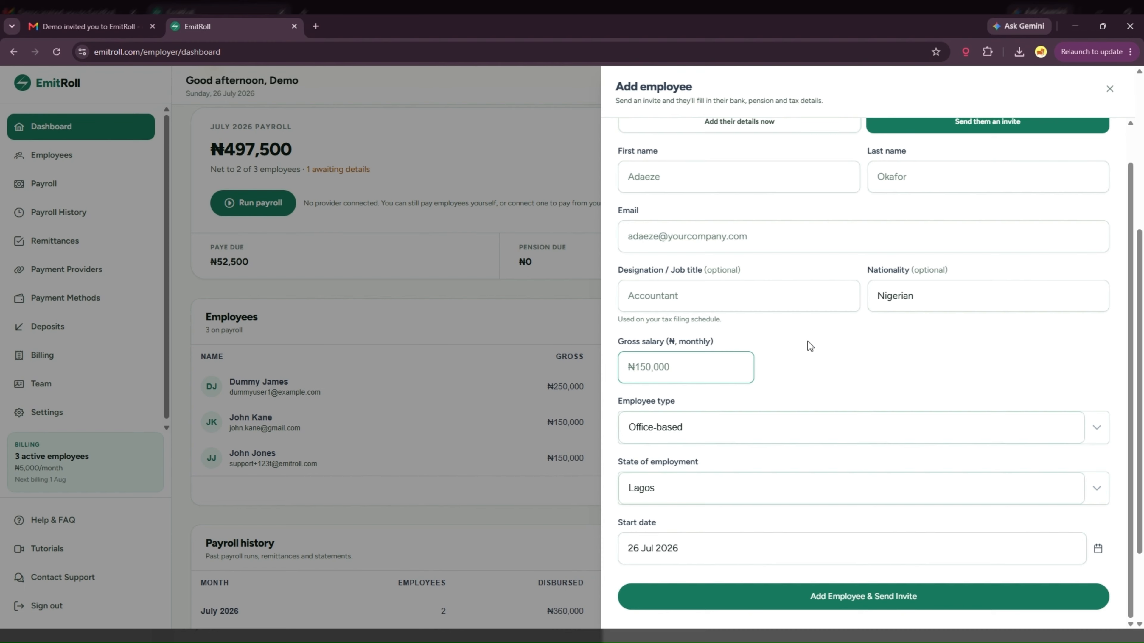
pyautogui.click(372, 463)
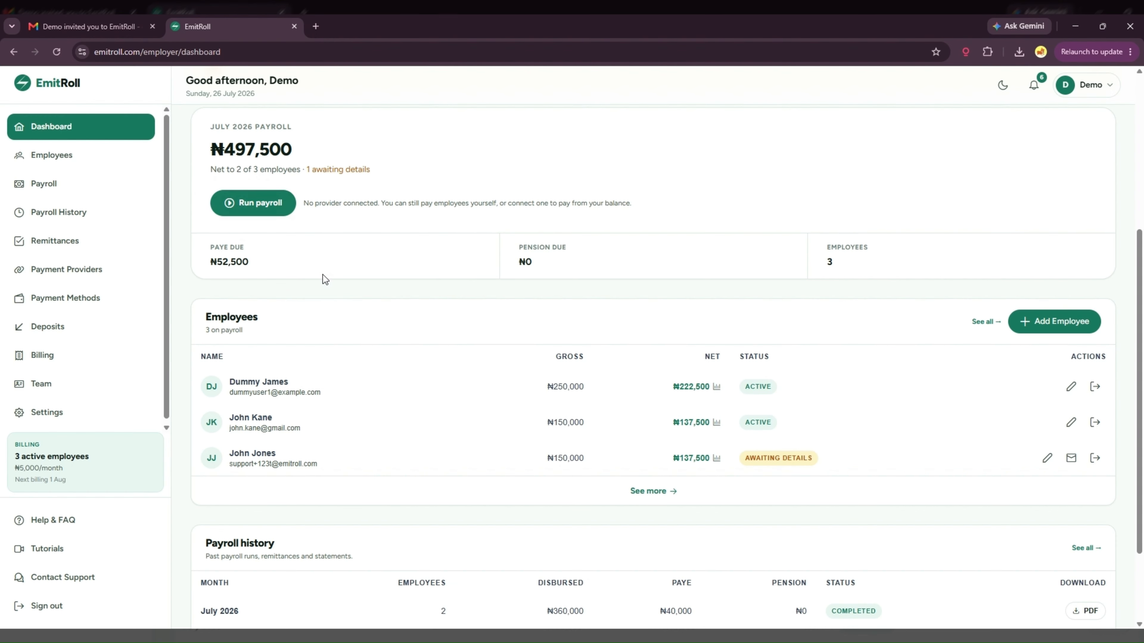
# Start the July 2026 payroll run and review its PAYE ₦40,000 and NSITF ₦4,000 obligations.
pyautogui.click(256, 210)
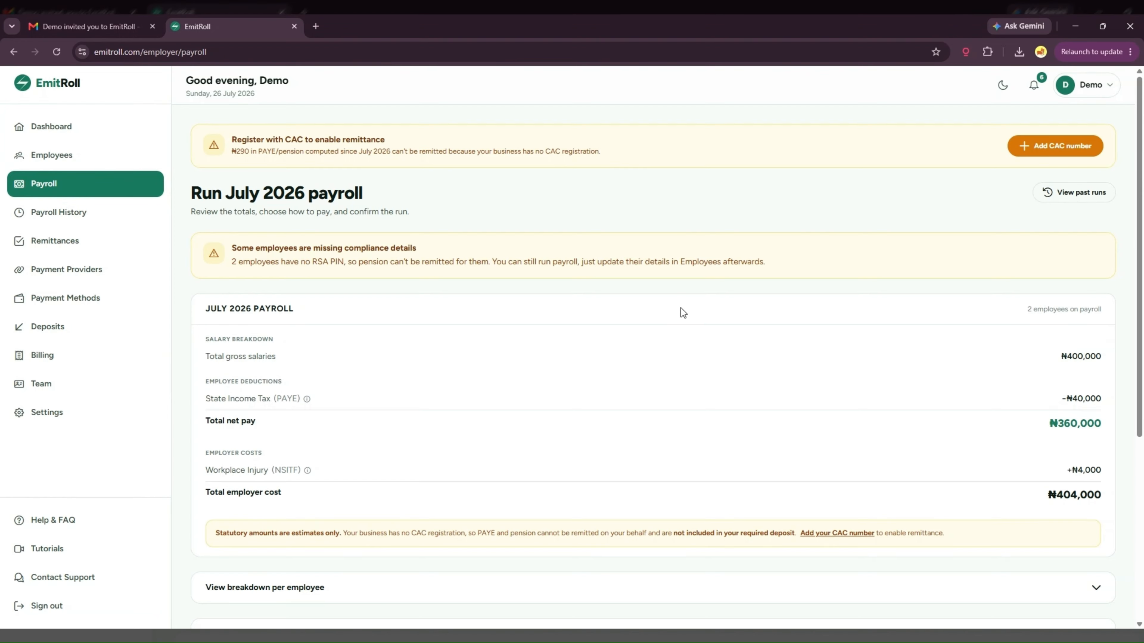
pyautogui.scroll(-3, 680, 308)
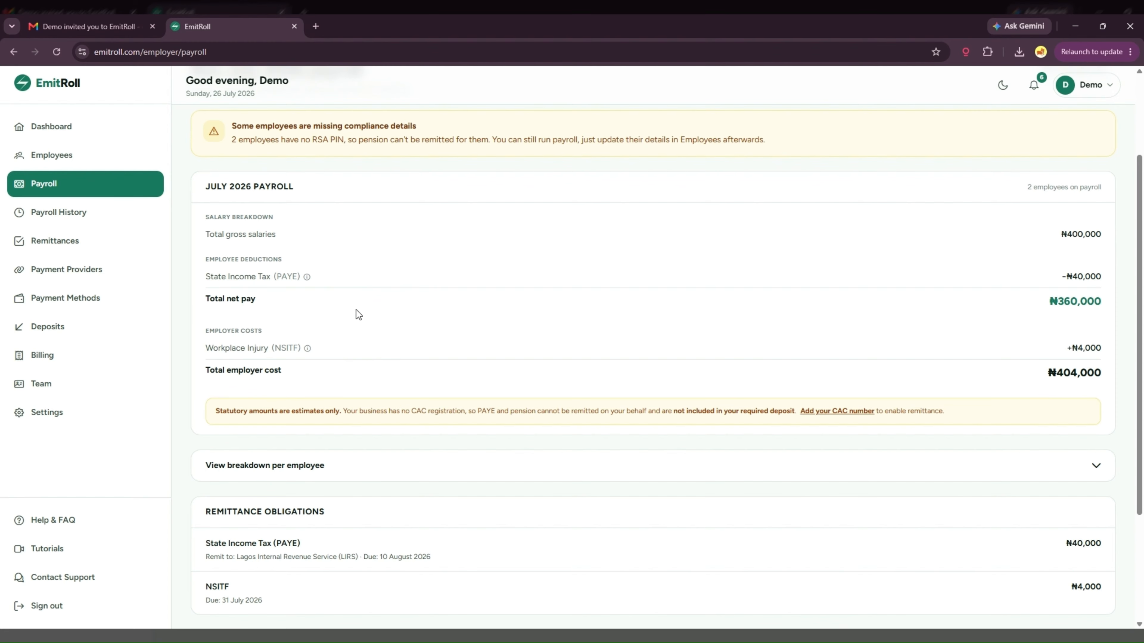
pyautogui.scroll(-1, 358, 315)
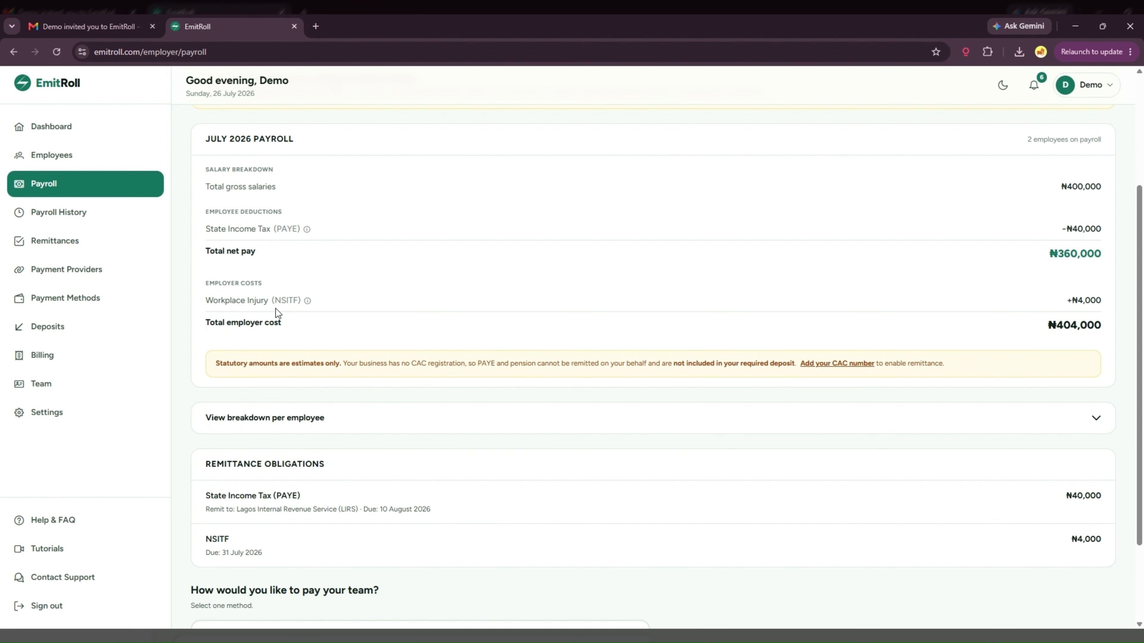
pyautogui.scroll(-2, 353, 346)
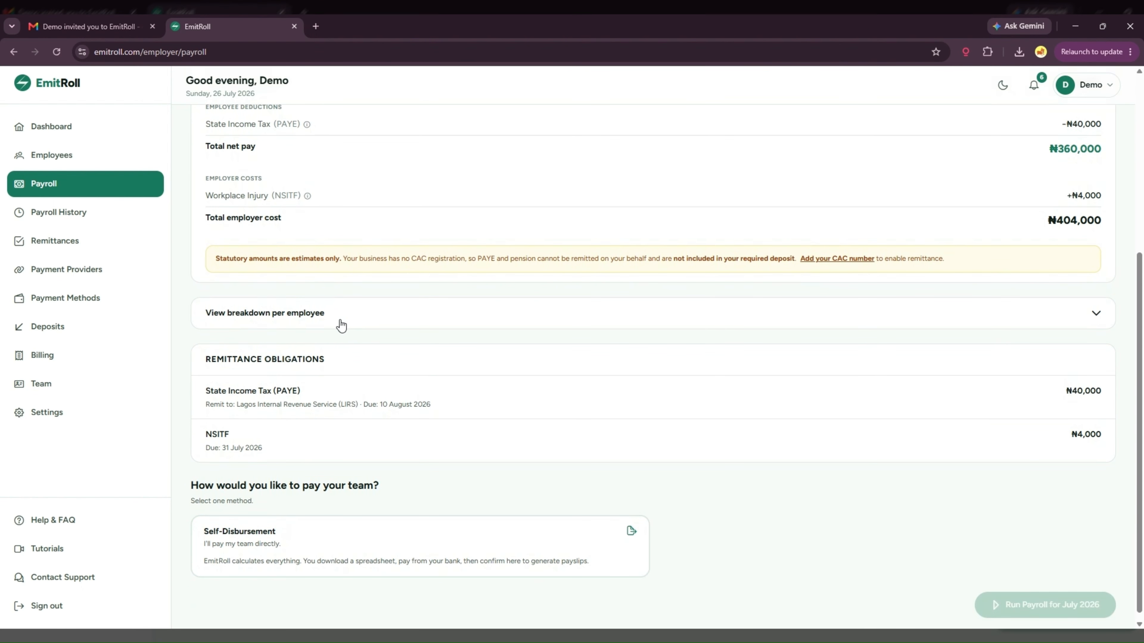
# Expand the per-employee breakdown and select the first employee's ₦27,500 PAYE amount.
pyautogui.click(347, 322)
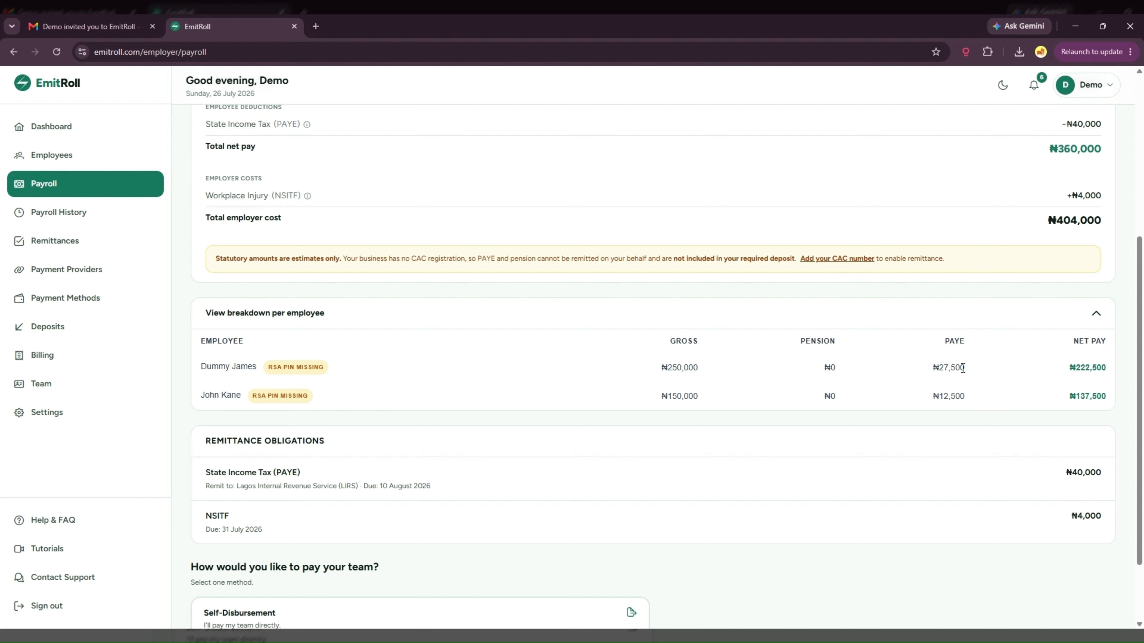
pyautogui.moveTo(965, 370); pyautogui.dragTo(932, 367)
pyautogui.scroll(-2, 388, 365)
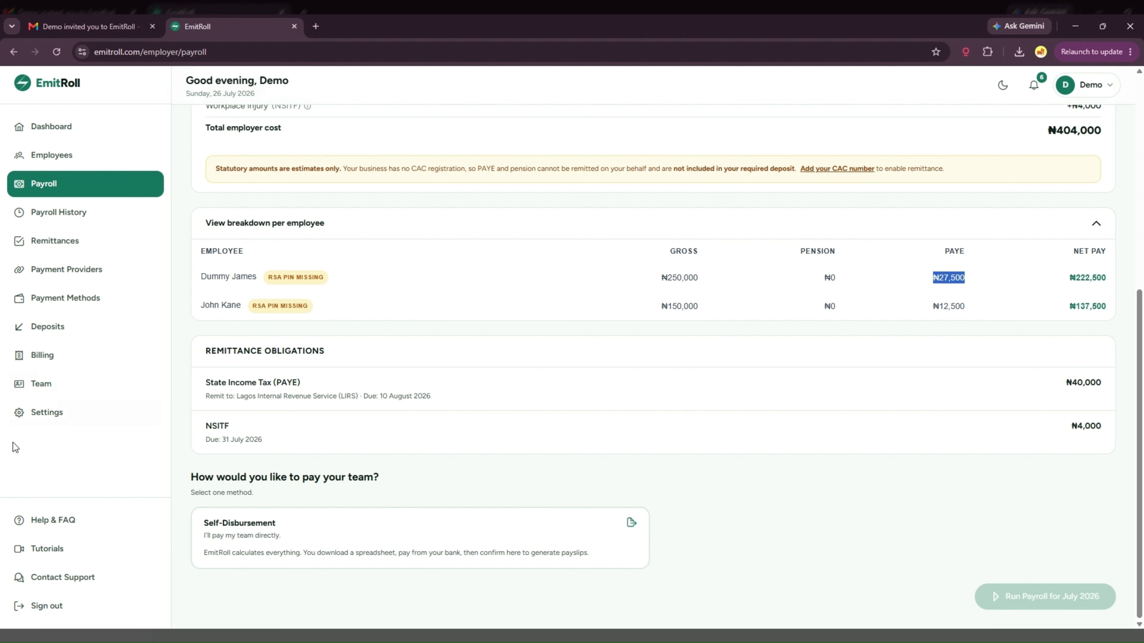
# Choose Self-Disbursement, confirm the ₦360,000 July 2026 run, and enter the phone verification code.
pyautogui.click(314, 539)
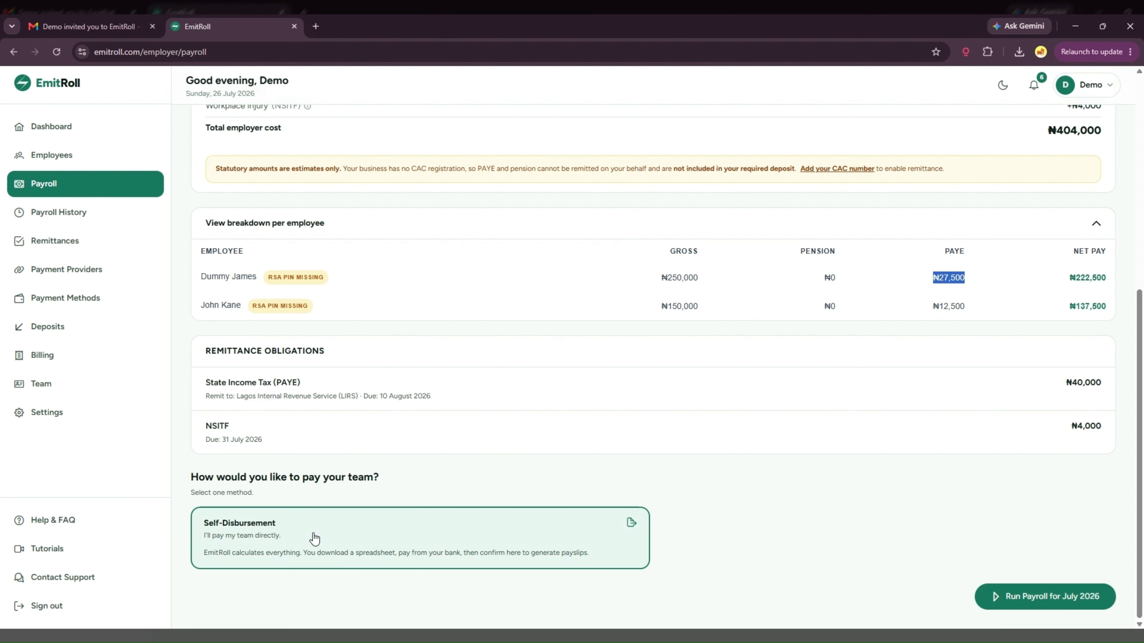
pyautogui.click(1059, 601)
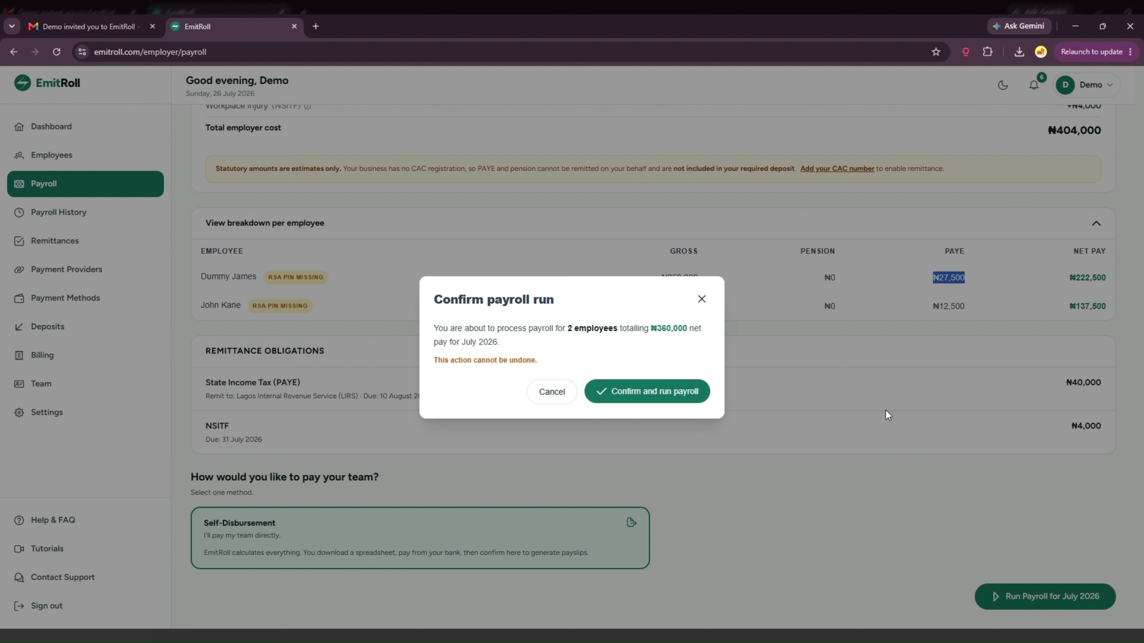
pyautogui.click(637, 390)
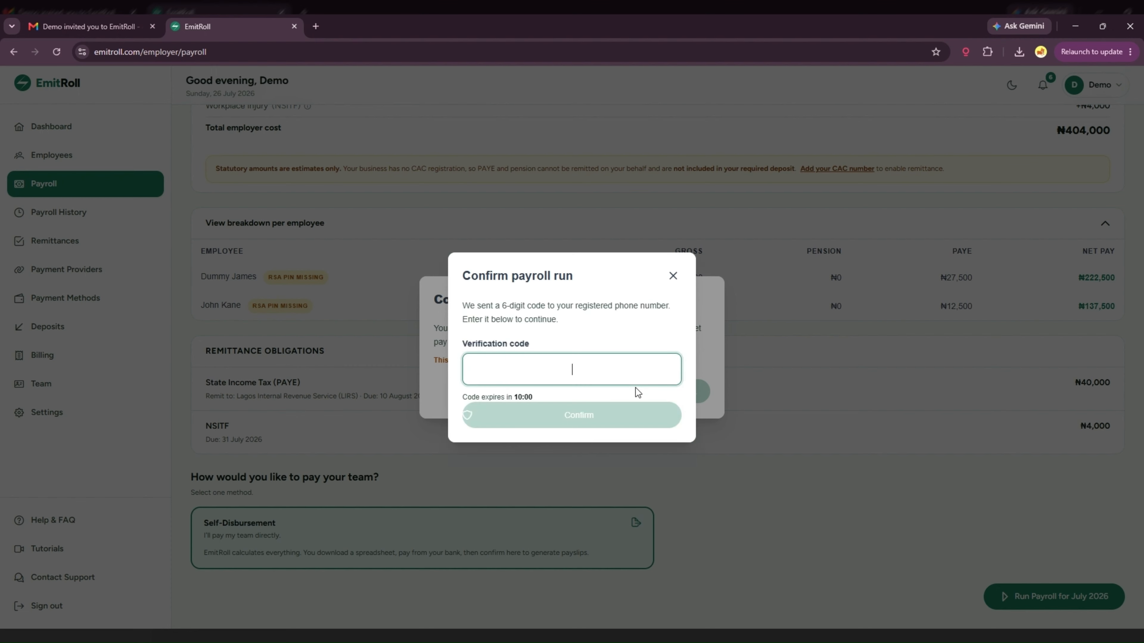
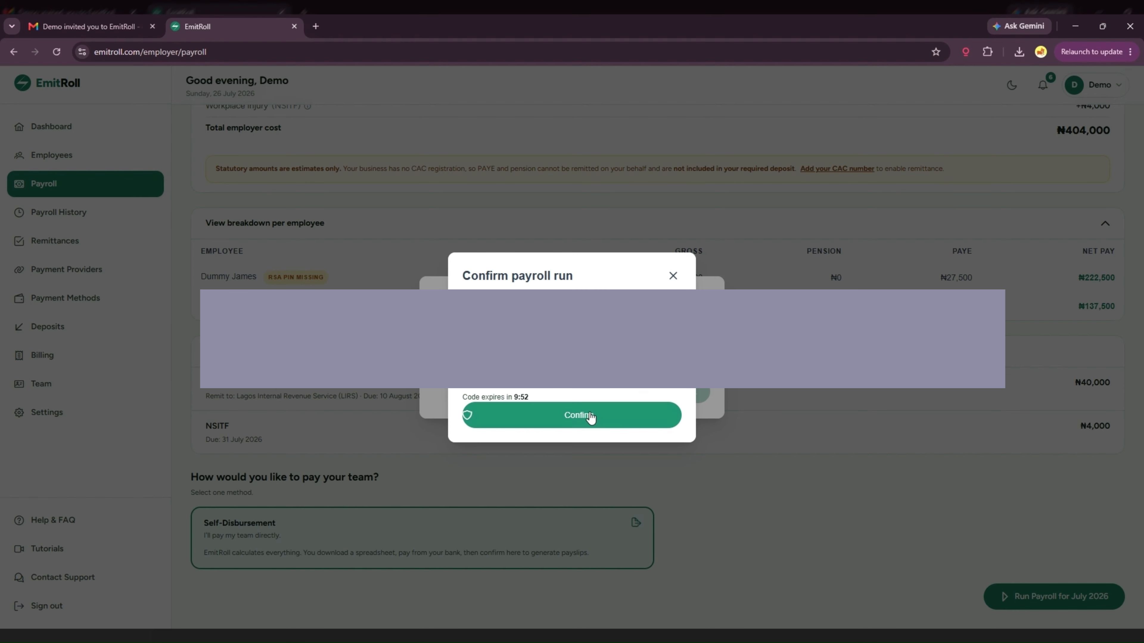
# Submit the verification code, then begin confirming all employees were paid on Pay your team.
pyautogui.click(585, 418)
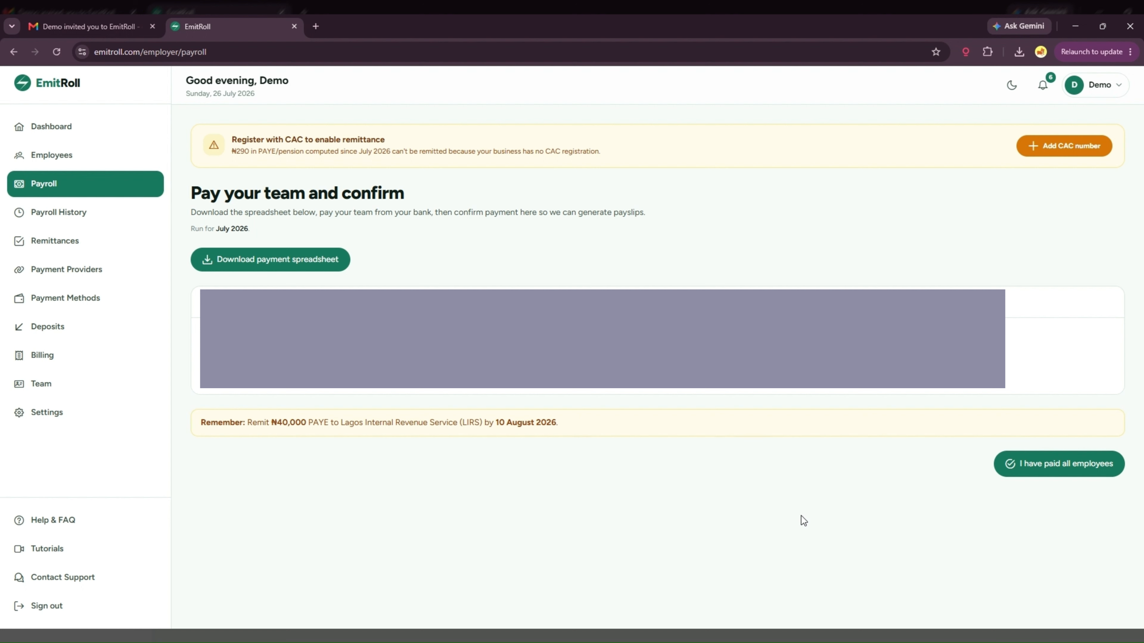
pyautogui.click(1038, 471)
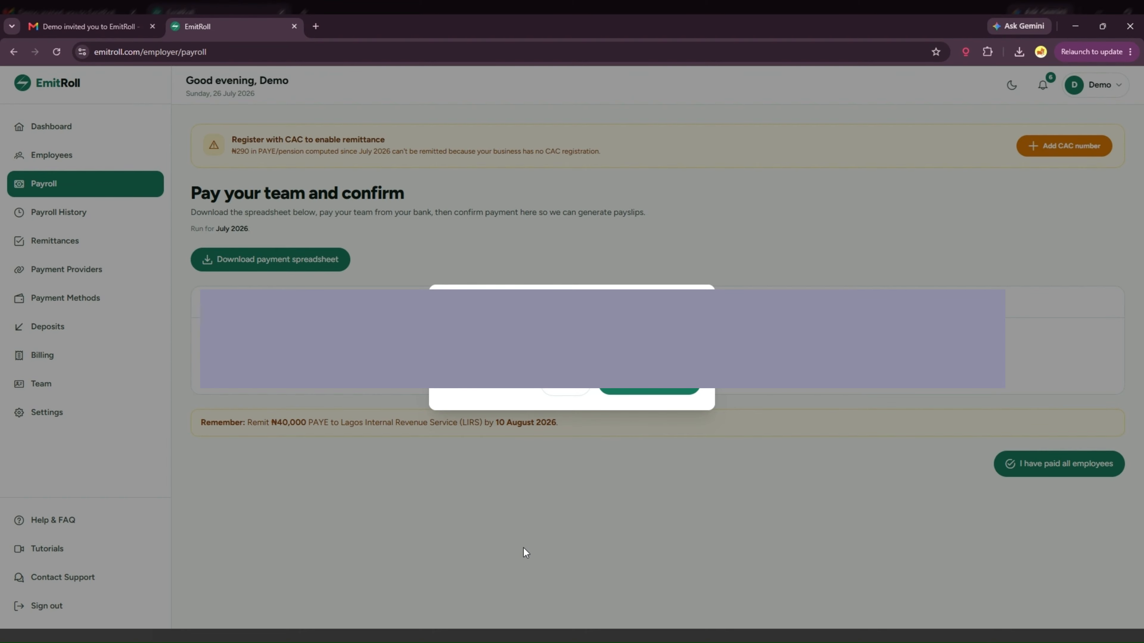
# Confirm all employees have been paid to bring up the payroll approval verification.
pyautogui.click(661, 387)
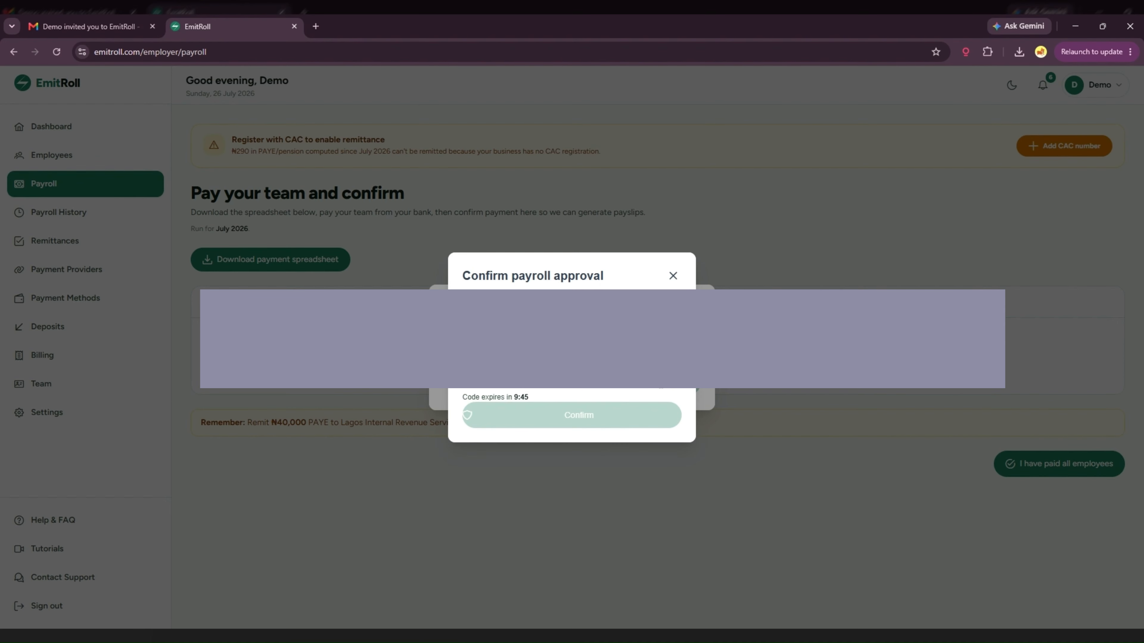
# Submit the approval code to process the ₦360,000 payroll for 2 employees.
pyautogui.click(584, 417)
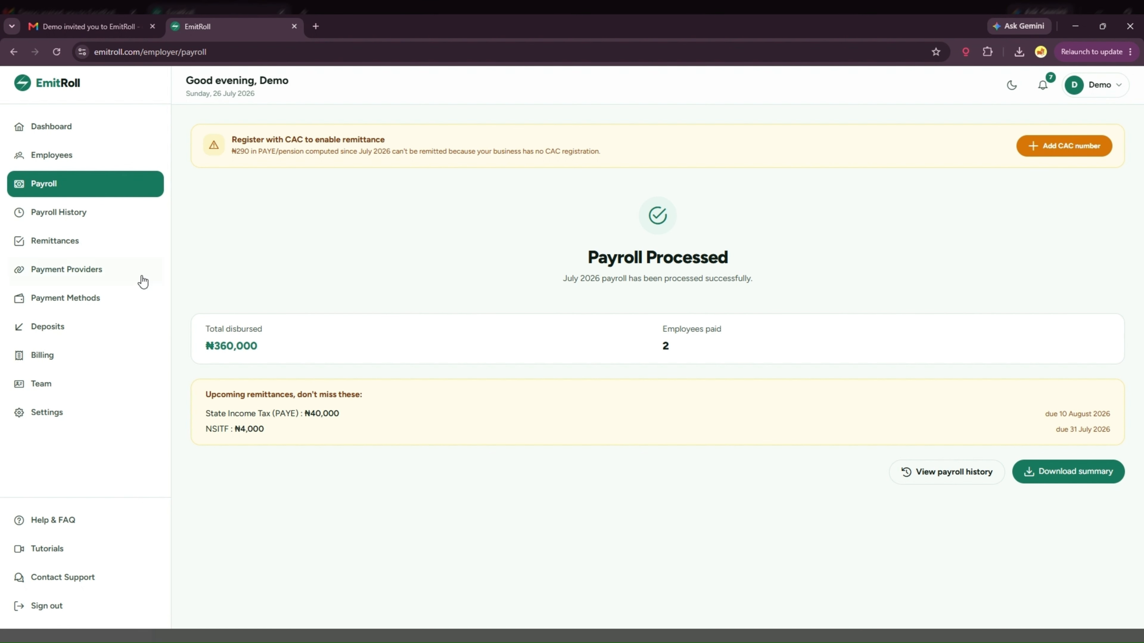
# Go to Remittances, expand PAYE, and open the PAYE — Lagos ₦27,500 guide.
pyautogui.click(42, 251)
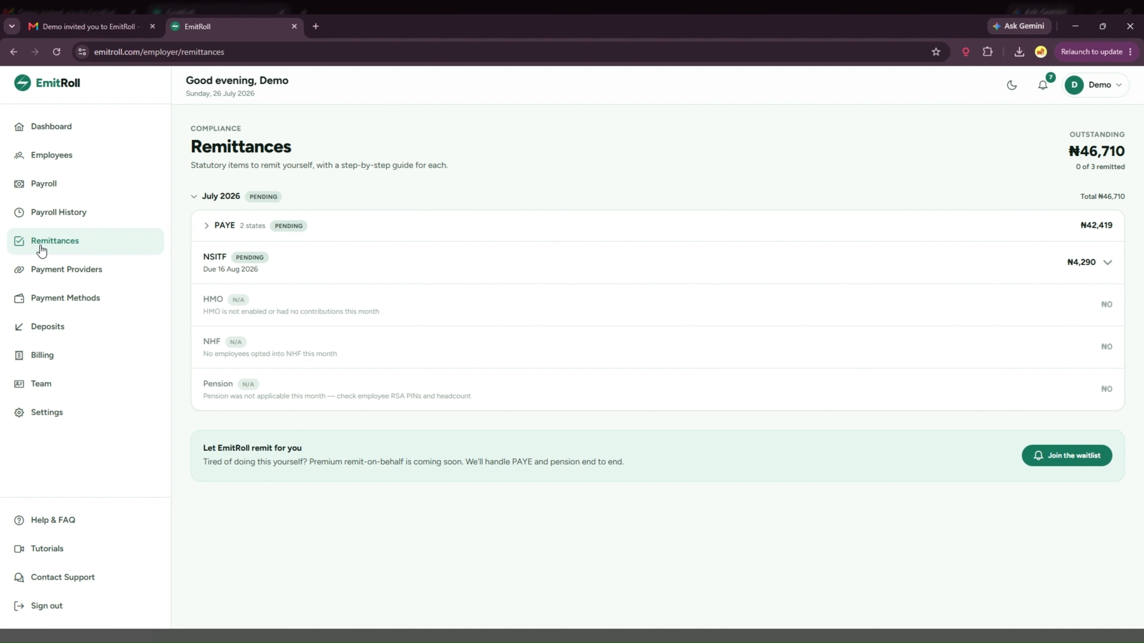
pyautogui.click(207, 231)
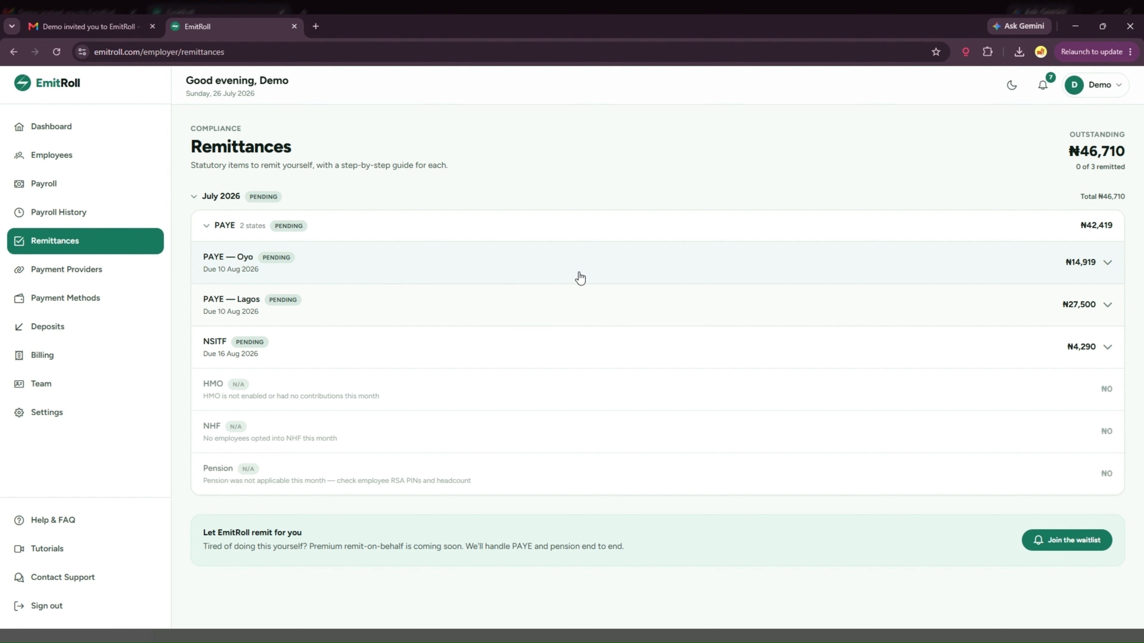
pyautogui.click(541, 312)
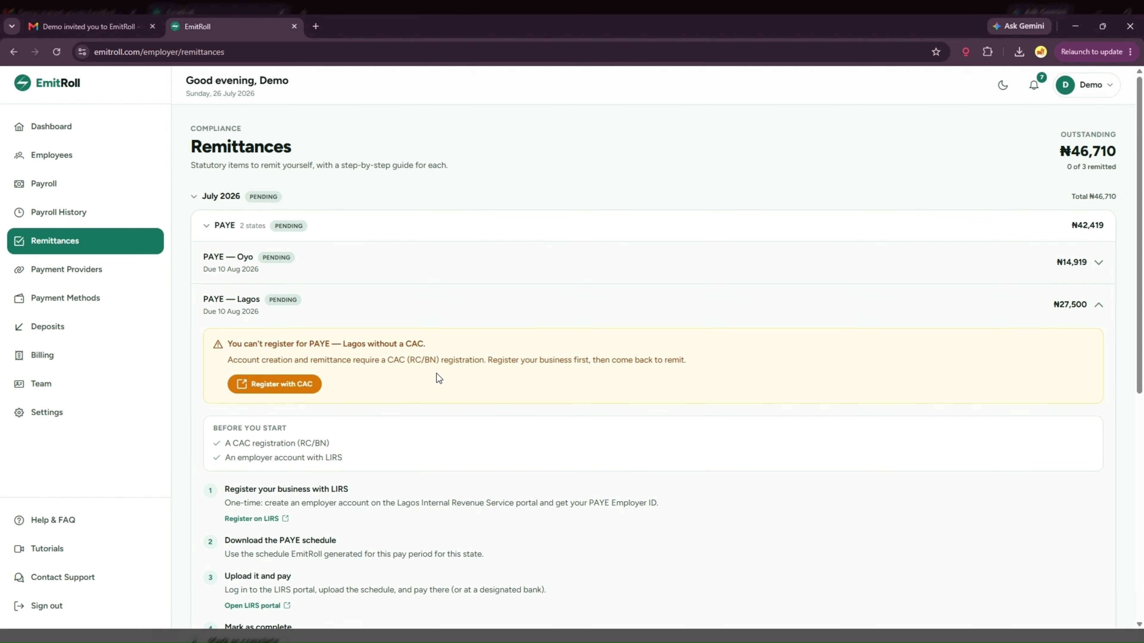
# Read through the PAYE — Lagos steps and download the LIRS upload file.
pyautogui.scroll(-3, 436, 373)
pyautogui.scroll(-1, 439, 378)
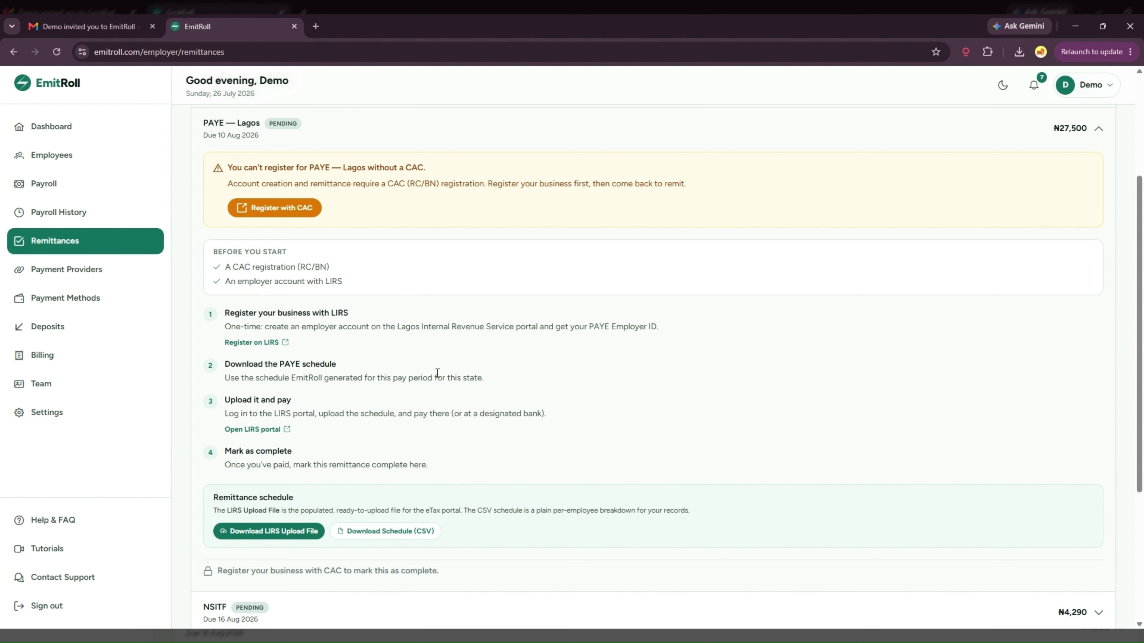
pyautogui.scroll(-1, 436, 373)
pyautogui.scroll(1, 309, 157)
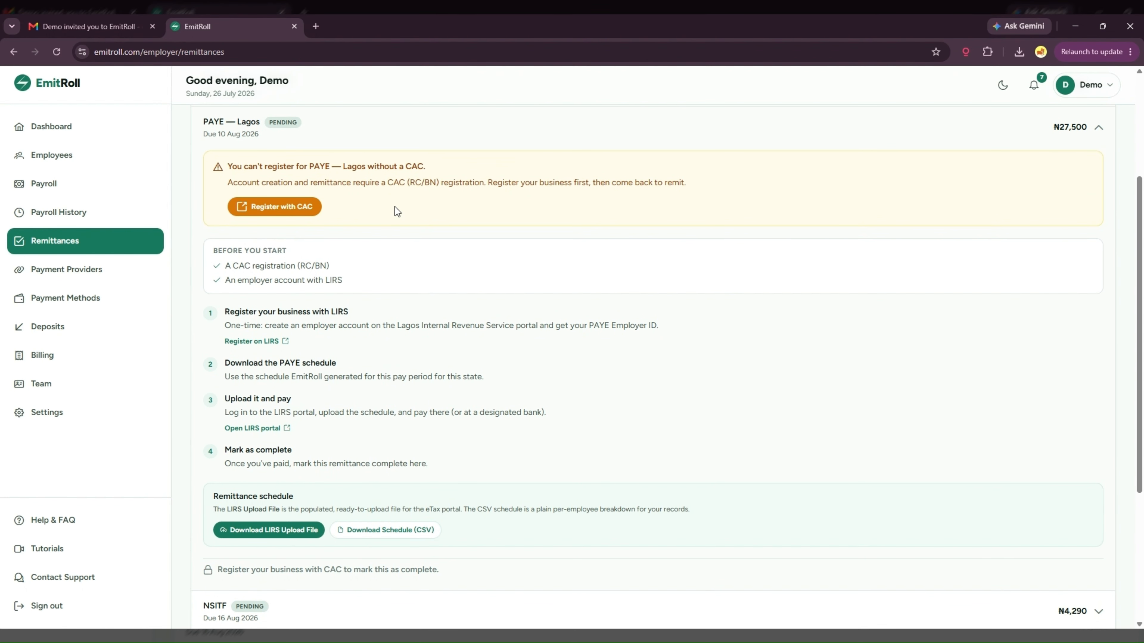
pyautogui.scroll(-2, 395, 210)
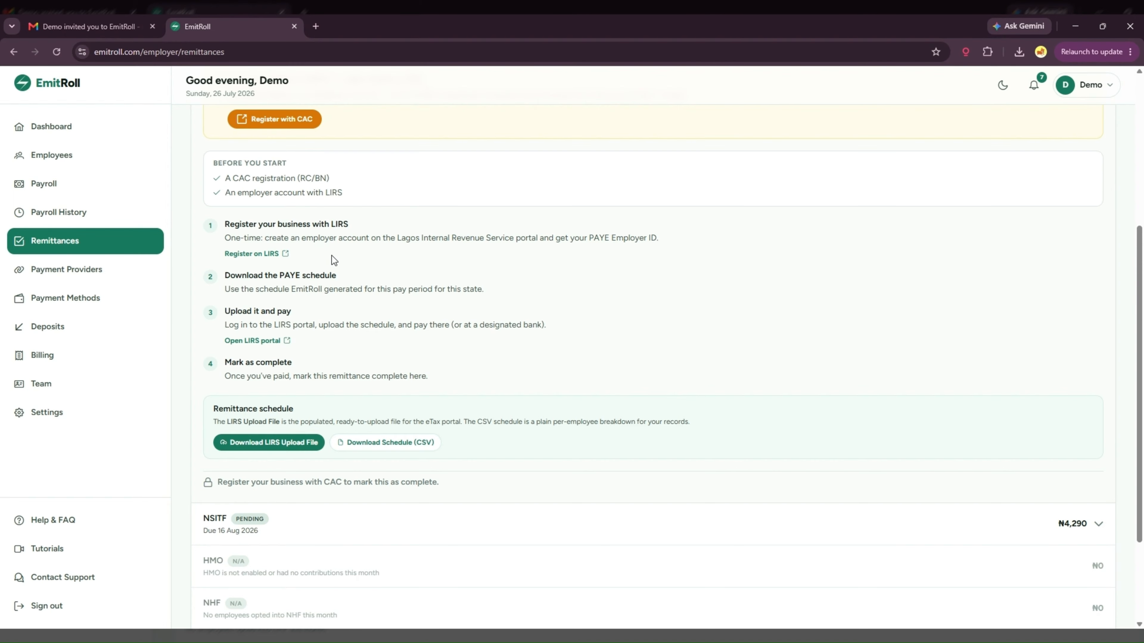
pyautogui.scroll(-1, 352, 275)
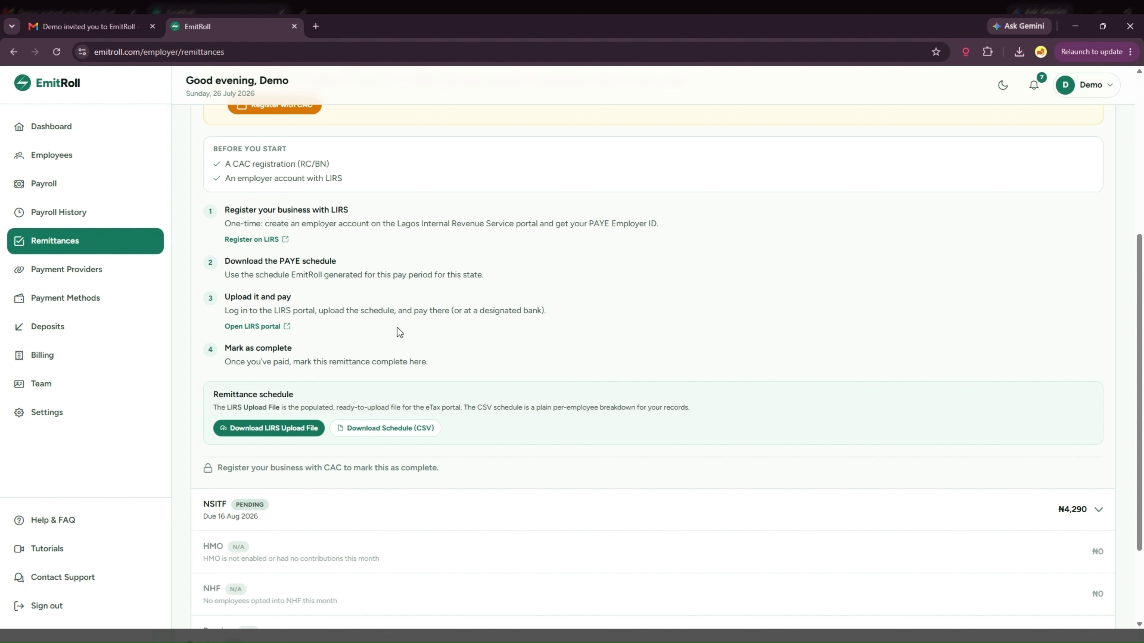
pyautogui.scroll(-1, 396, 328)
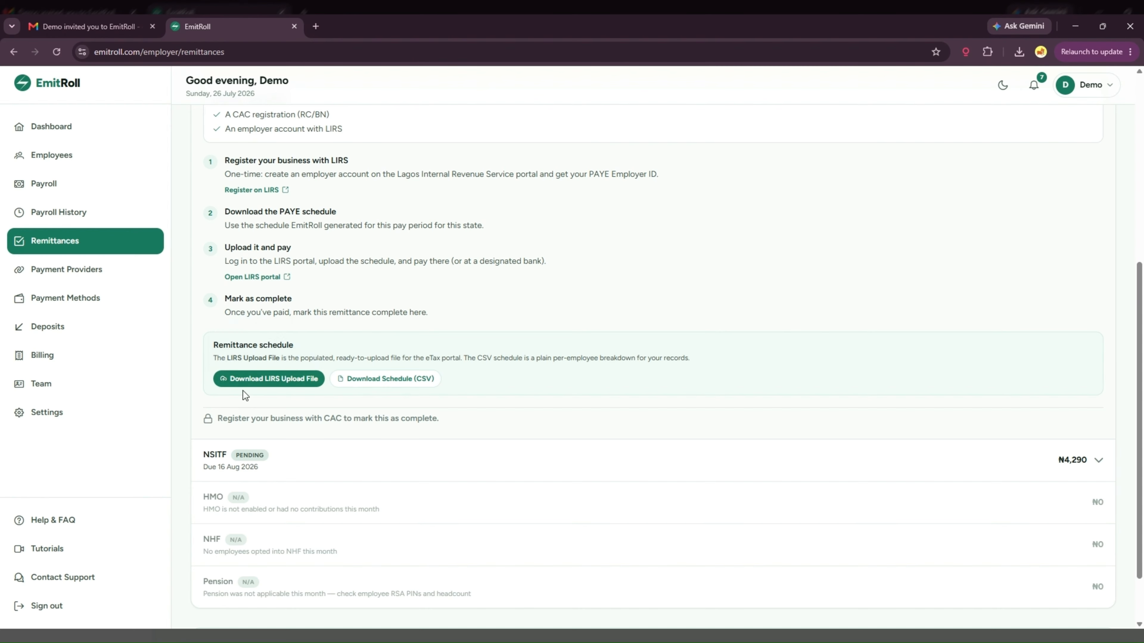
pyautogui.click(269, 382)
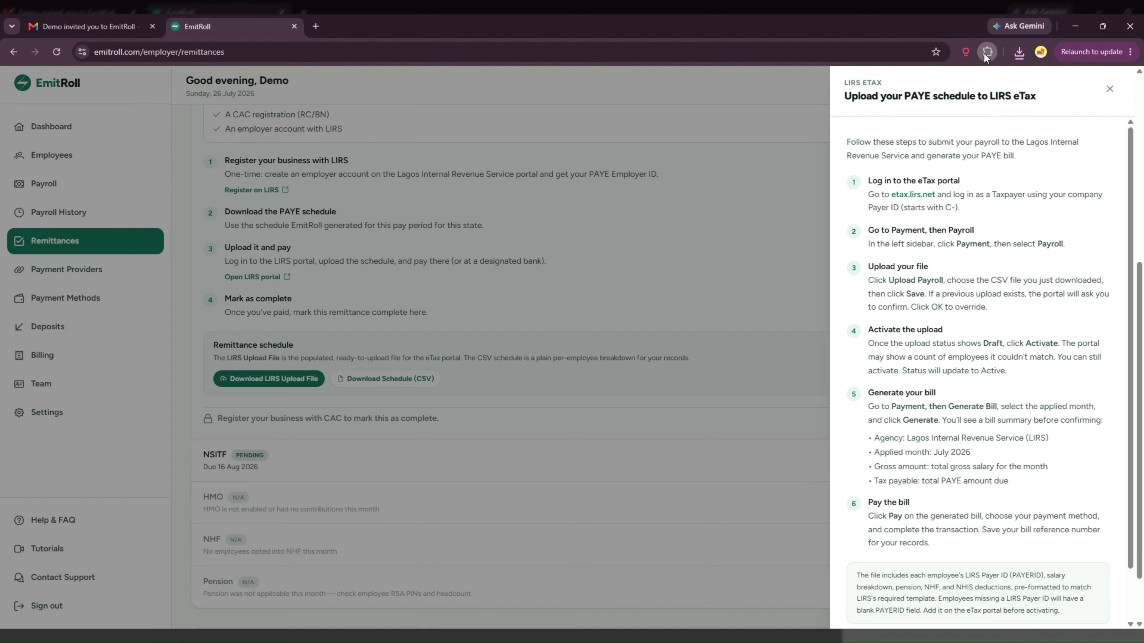
# Close the LIRS eTax upload instructions panel to return to Remittances.
pyautogui.click(758, 181)
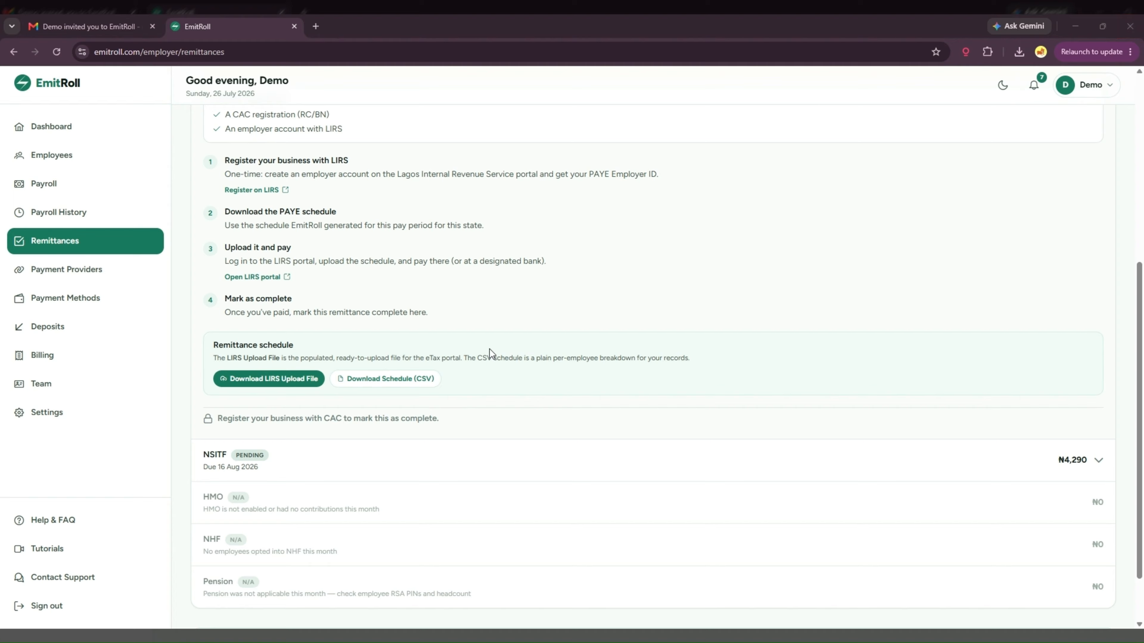
pyautogui.scroll(-2, 489, 348)
pyautogui.scroll(3, 489, 349)
pyautogui.scroll(2, 489, 349)
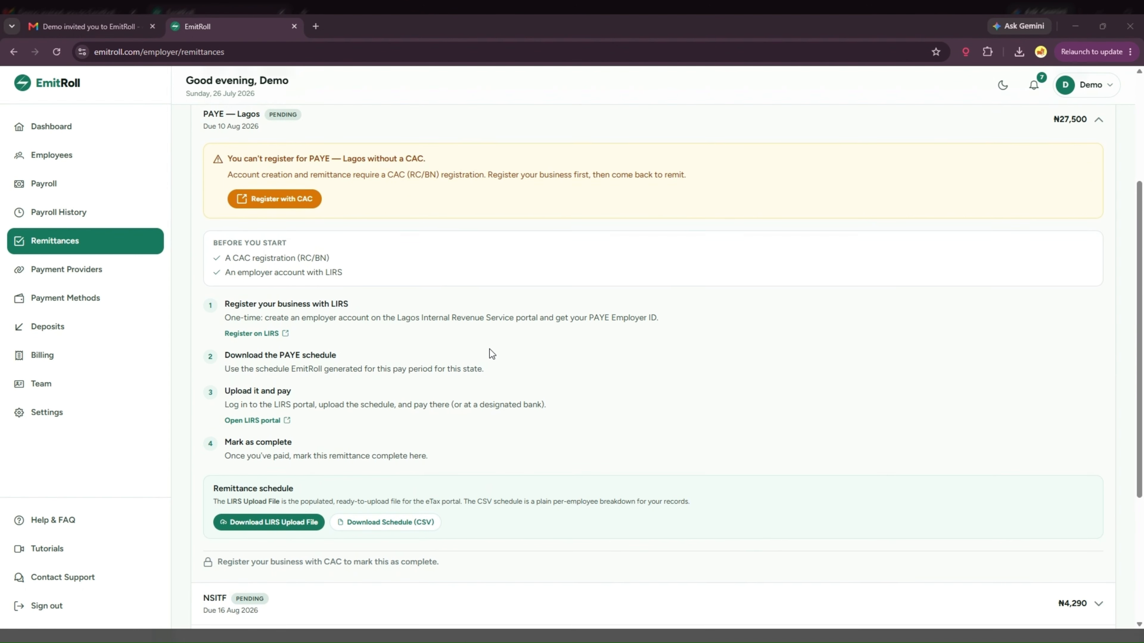
pyautogui.scroll(-2, 489, 348)
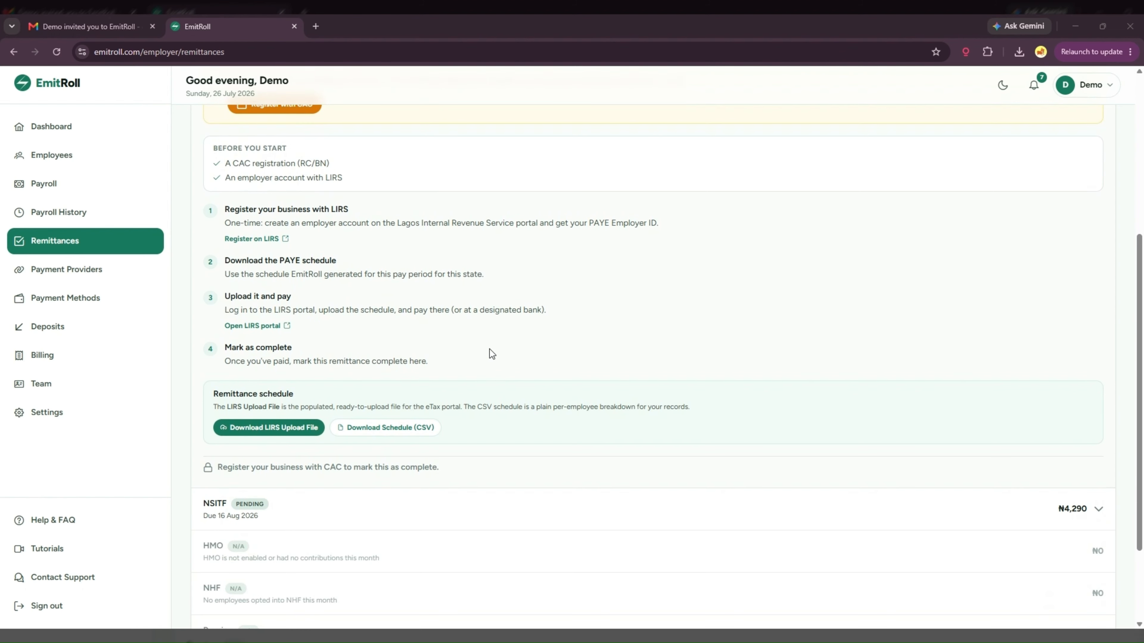
pyautogui.scroll(3, 423, 376)
pyautogui.scroll(-5, 423, 376)
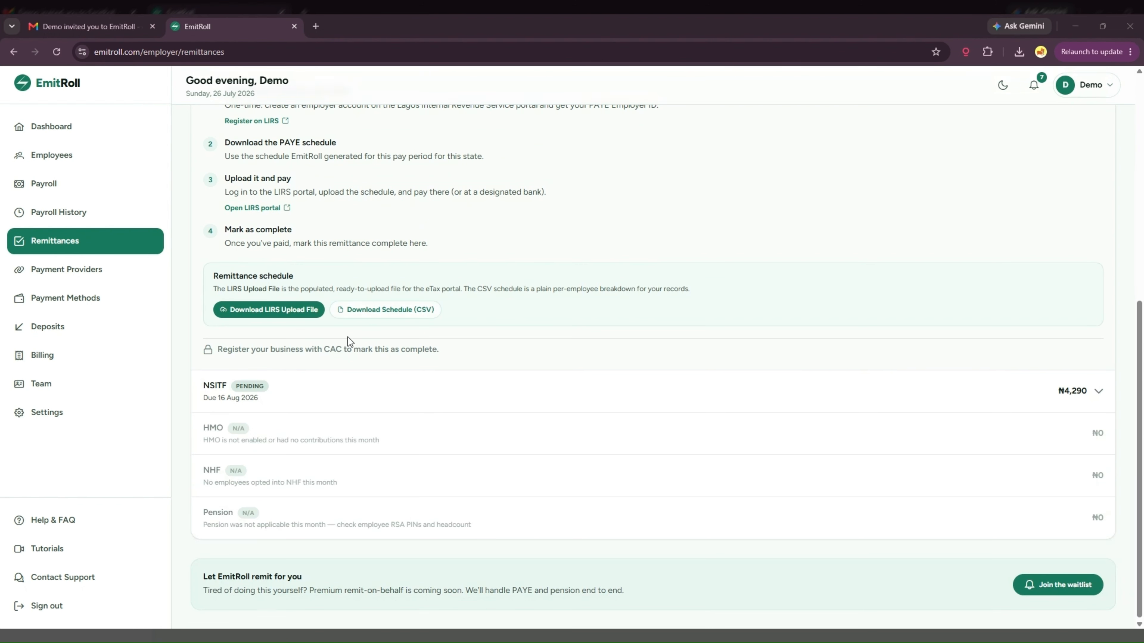
pyautogui.scroll(2, 659, 245)
pyautogui.scroll(-2, 659, 245)
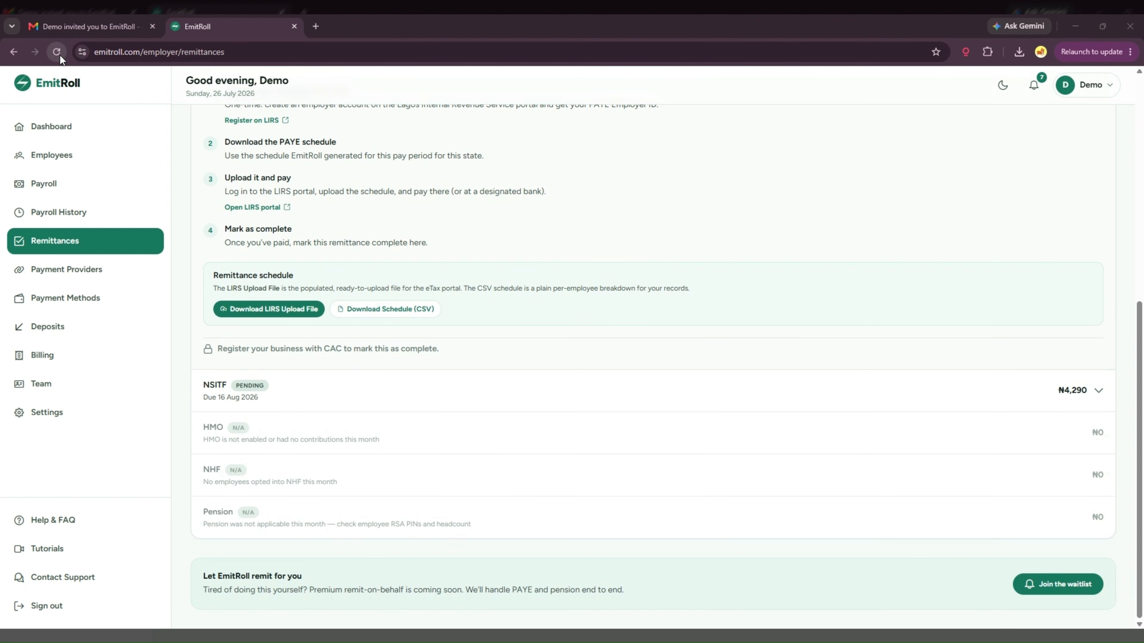
# Open the NSITF ₦4,290 guide and scroll through its five steps, including the 1% Remita payment.
pyautogui.click(280, 396)
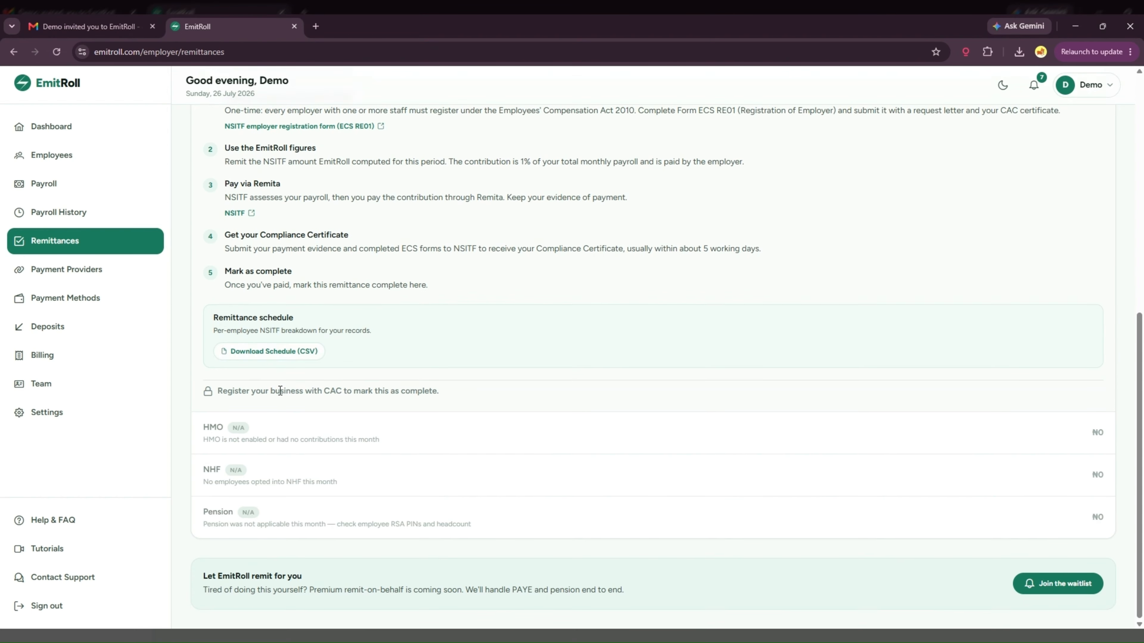
pyautogui.scroll(6, 375, 457)
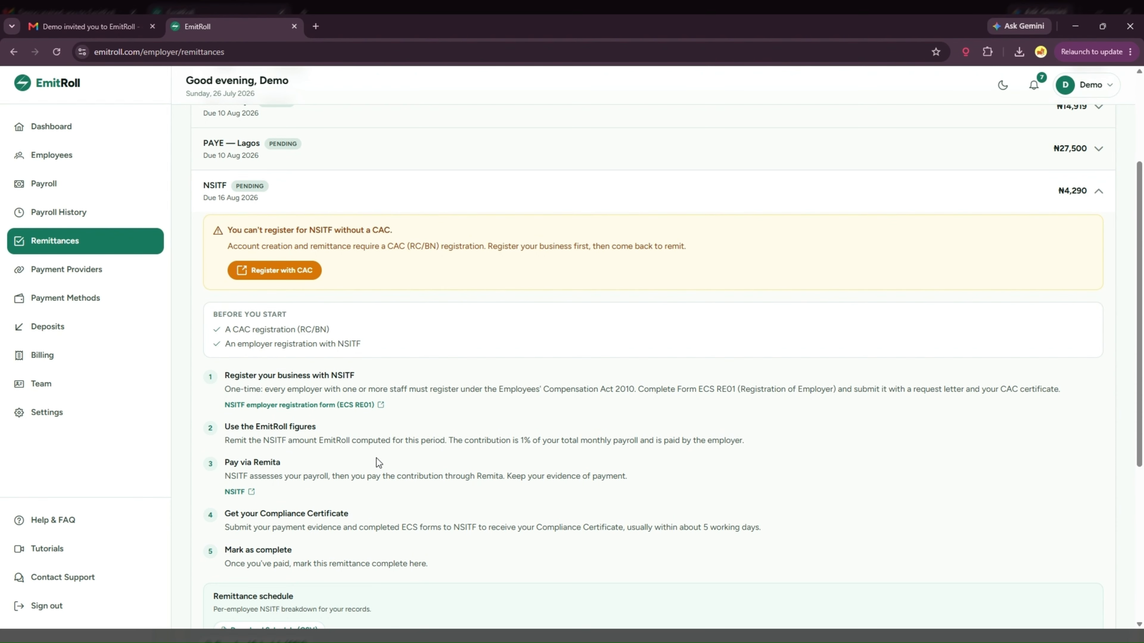
pyautogui.scroll(-1, 376, 458)
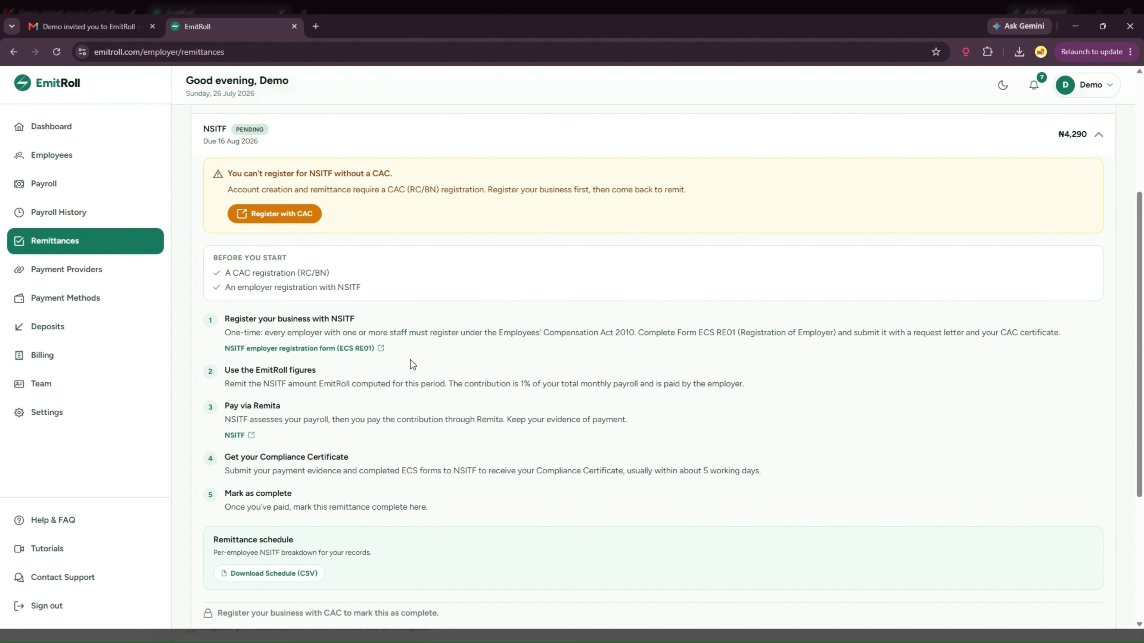
pyautogui.scroll(5, 413, 364)
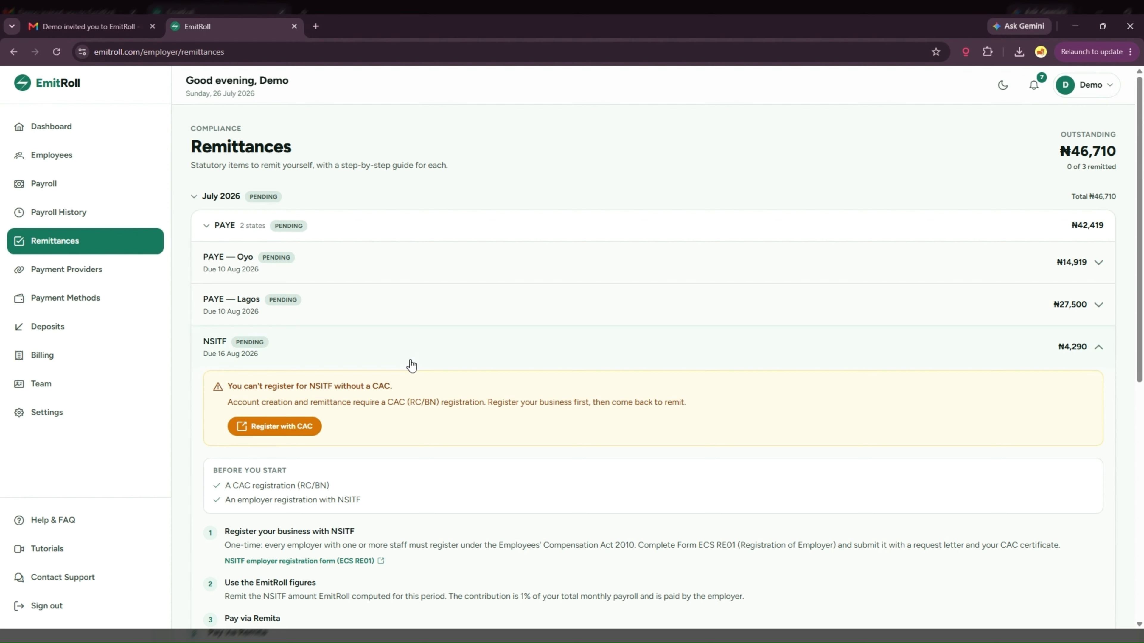
pyautogui.scroll(-1, 410, 365)
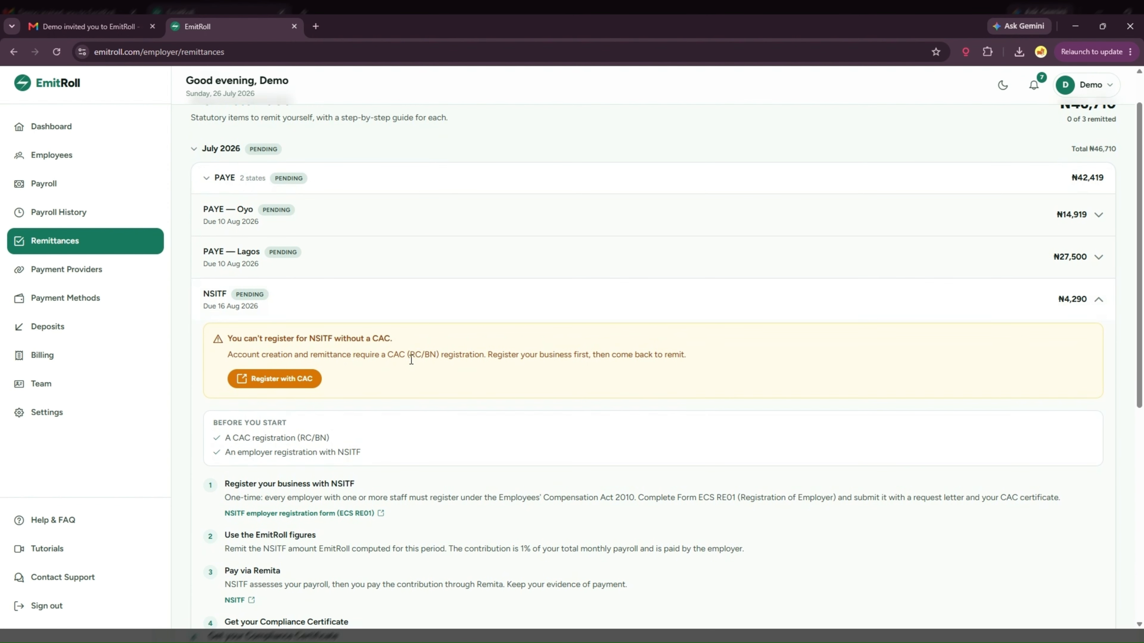